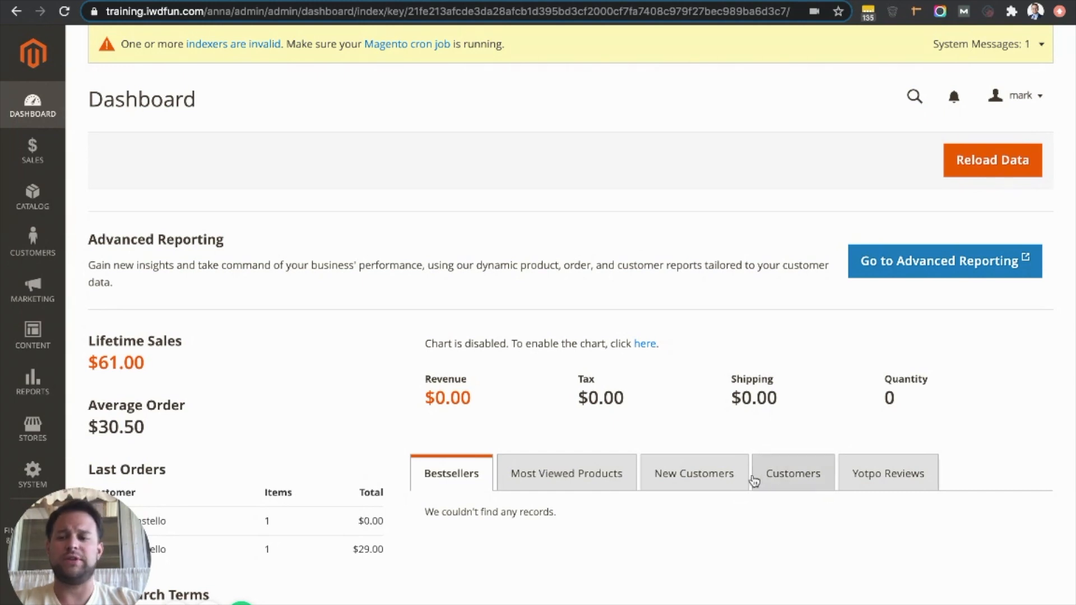
# Step: Open the store's tax rules list and start a new tax rule
pyautogui.moveTo(105, 556); pyautogui.dragTo(237, 556)
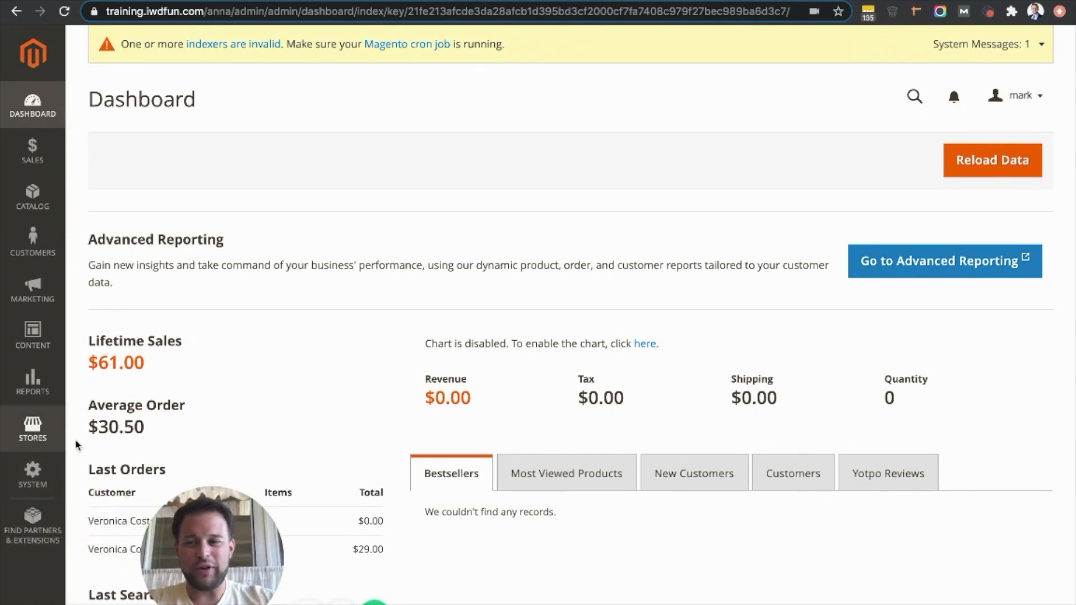
pyautogui.click(37, 435)
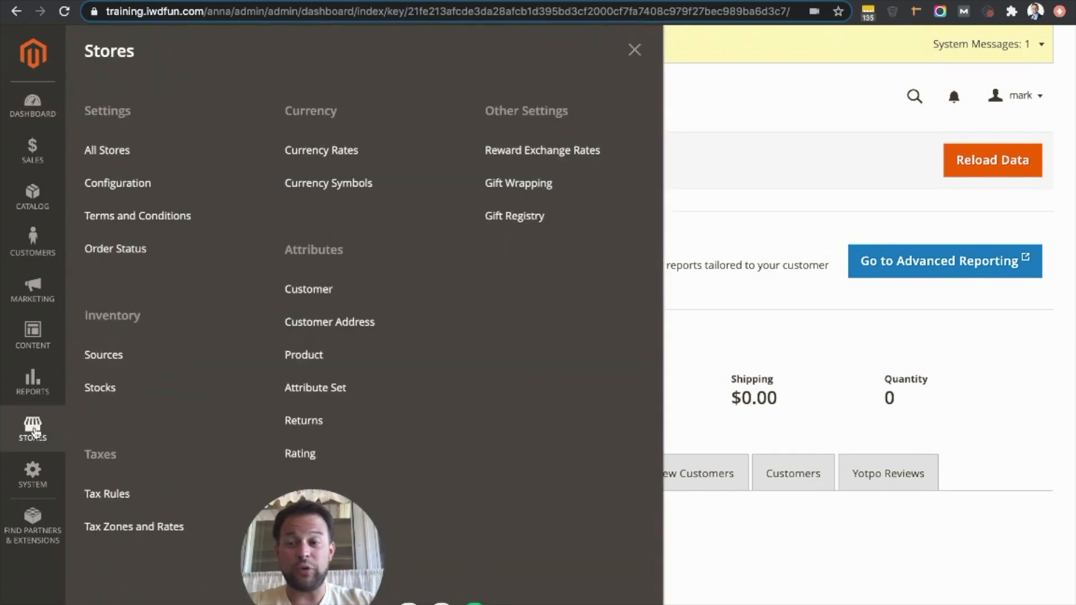
pyautogui.click(122, 491)
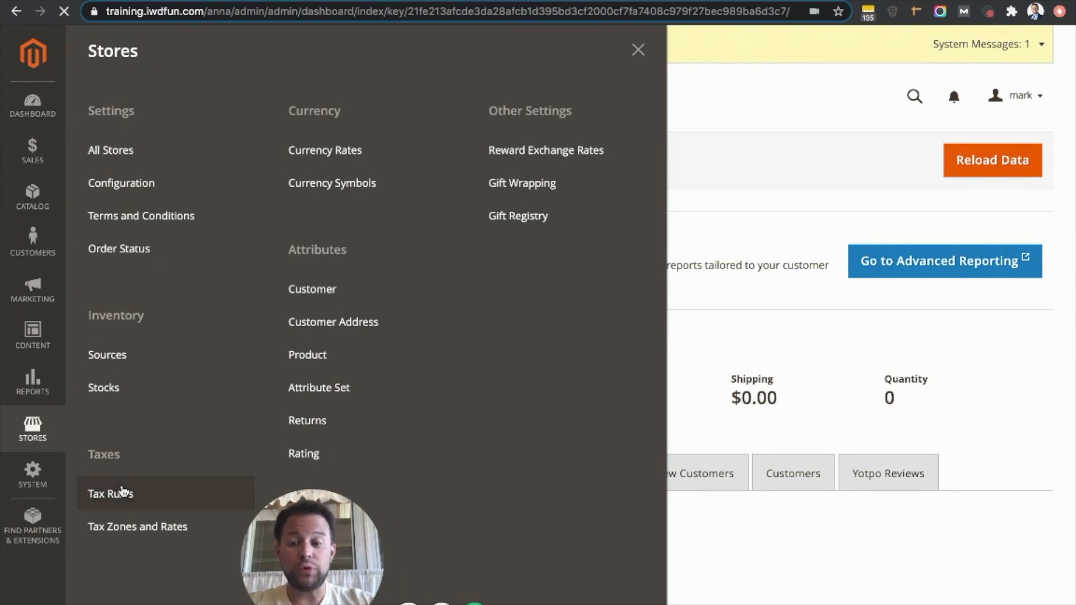
pyautogui.moveTo(326, 532); pyautogui.dragTo(118, 526)
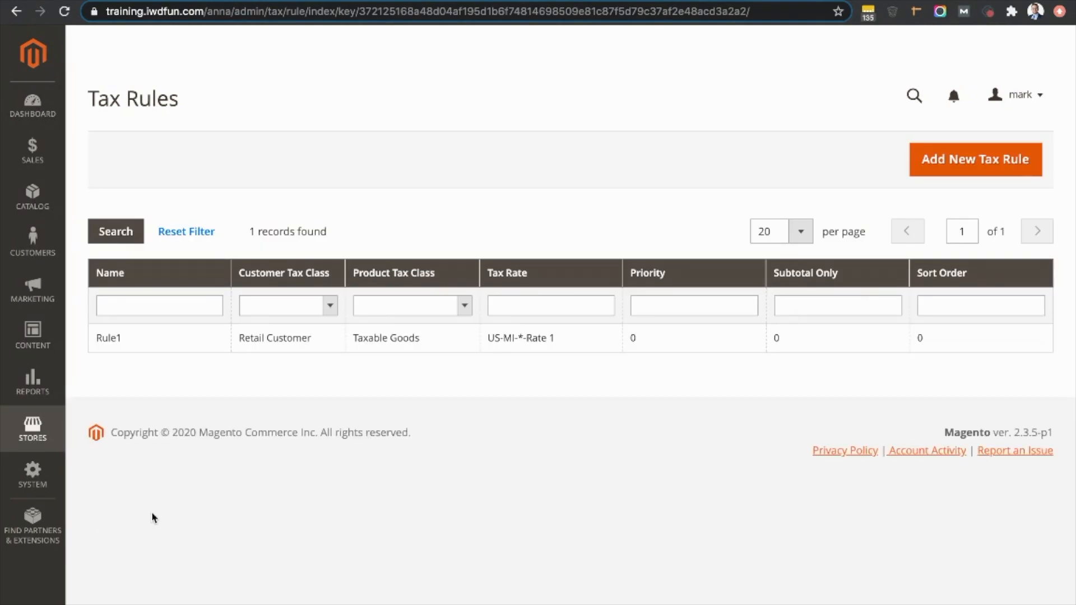
pyautogui.click(959, 170)
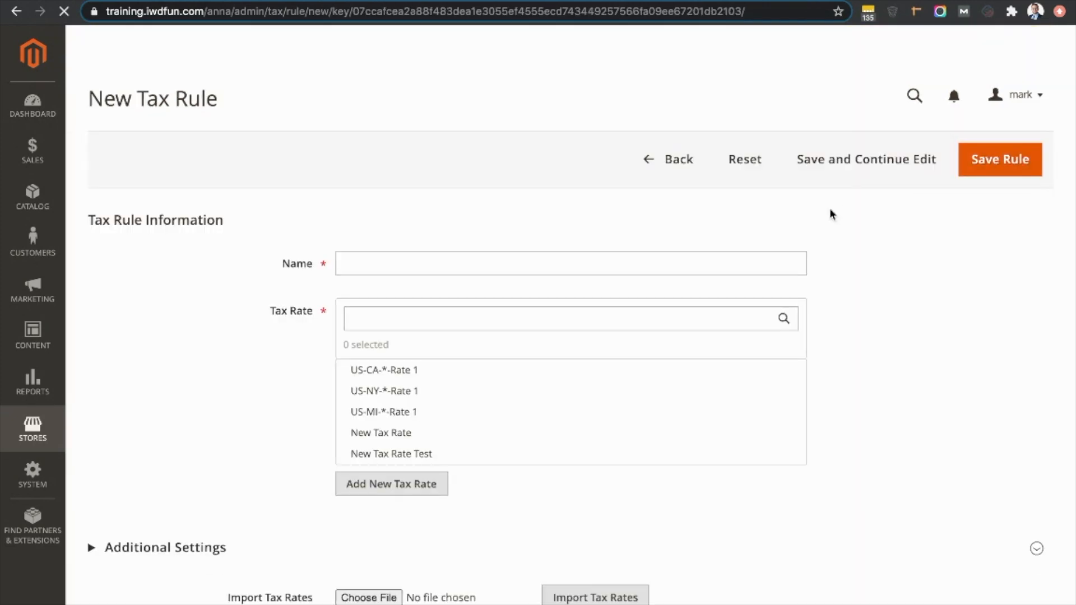
# Step: Name the new tax rule "Tax Exempt Test"
pyautogui.click(473, 259)
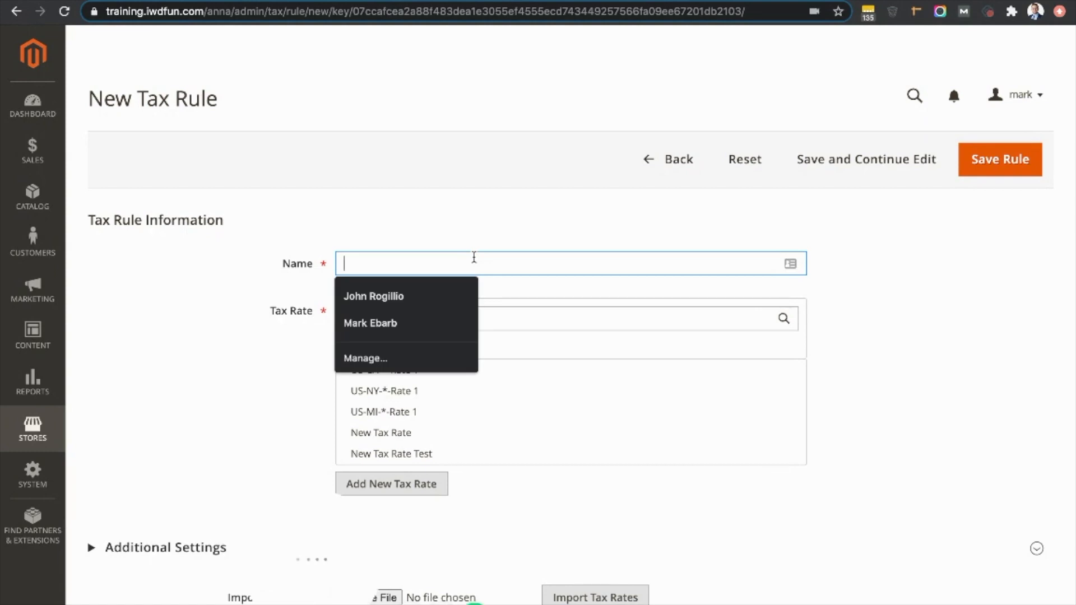
pyautogui.write('Tax Exemp')
pyautogui.press('BackSpace')
pyautogui.press('BackSpace')
pyautogui.write('empt Test')
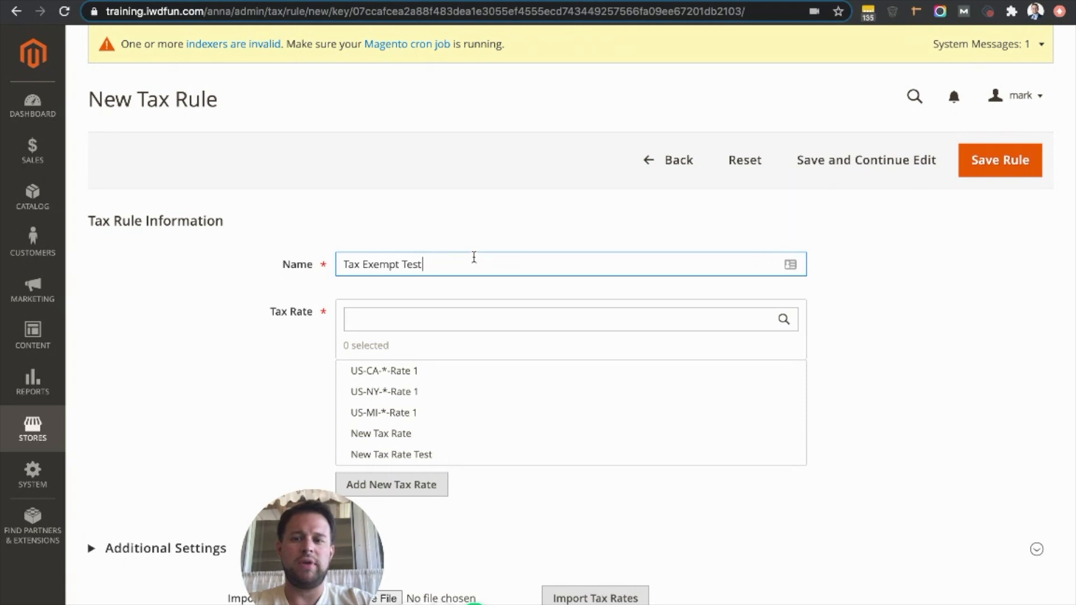
# Step: Search the tax rates for "Tax Exempt Rate" and for "Tax Exempt Test"
pyautogui.press('Tab')
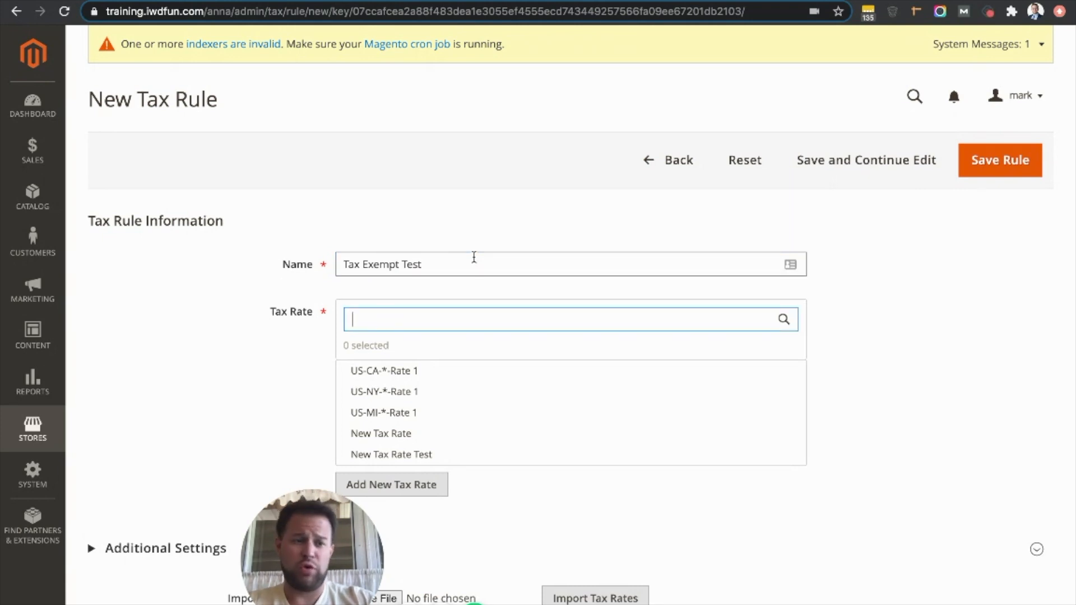
pyautogui.write('Tax Ex')
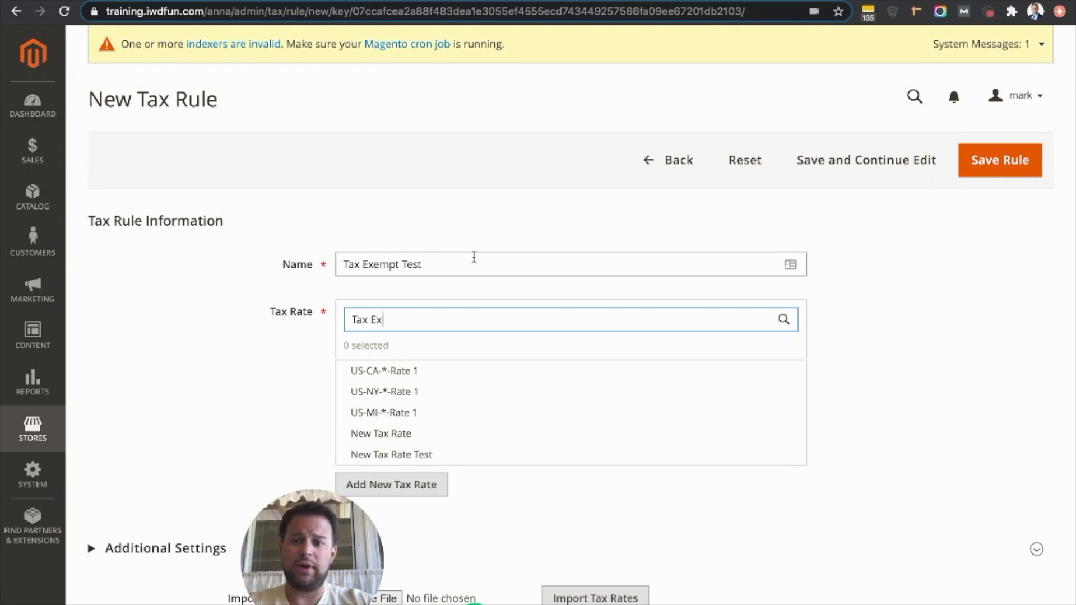
pyautogui.write('empt Rate')
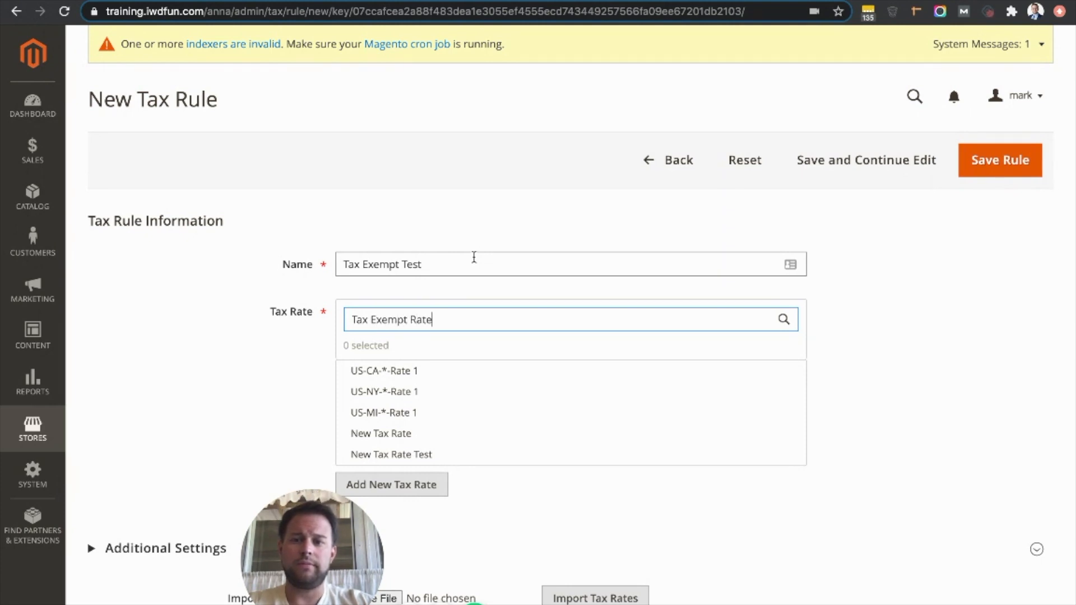
pyautogui.press('BackSpace')
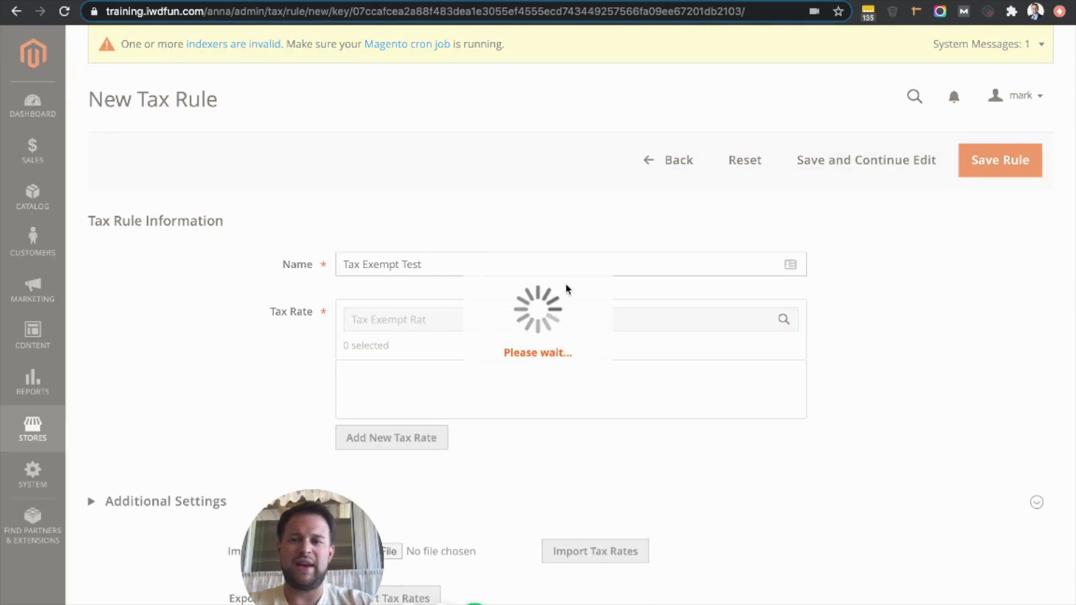
pyautogui.write('===')
pyautogui.press('BackSpace')
pyautogui.press('BackSpace')
pyautogui.press('BackSpace')
pyautogui.press('BackSpace')
pyautogui.write('Tes')
pyautogui.click(407, 441)
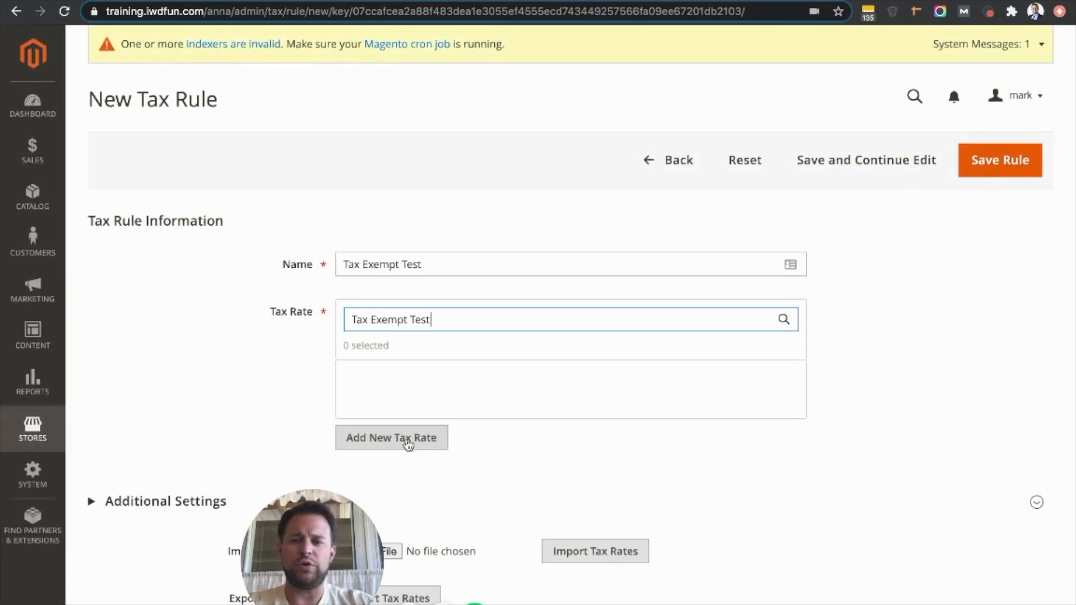
# Step: Try to save the tax rule without a tax rate selected
pyautogui.scroll(-1, 667, 456)
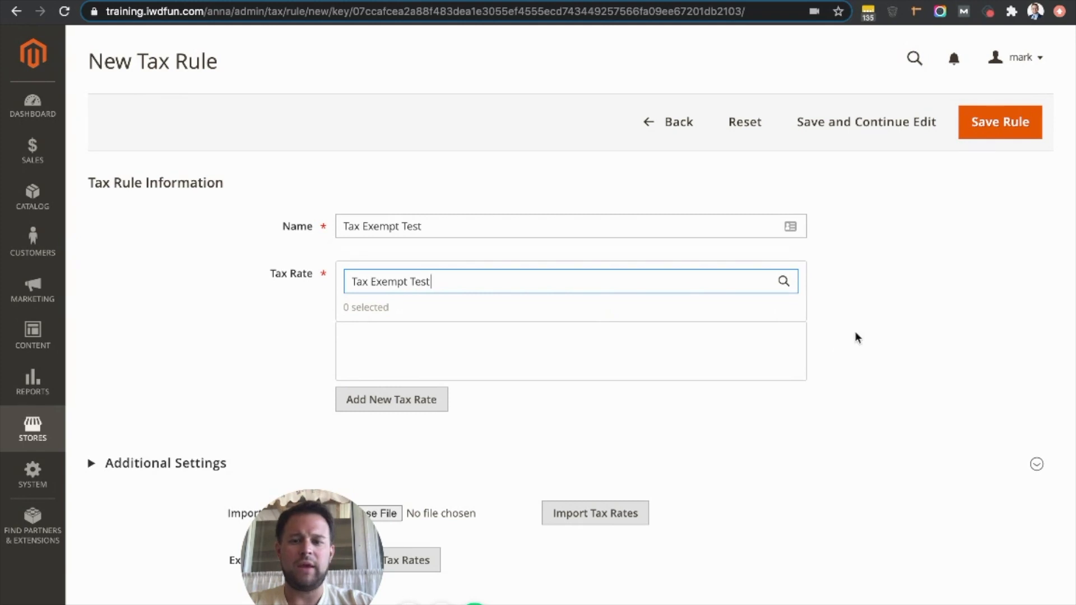
pyautogui.click(986, 134)
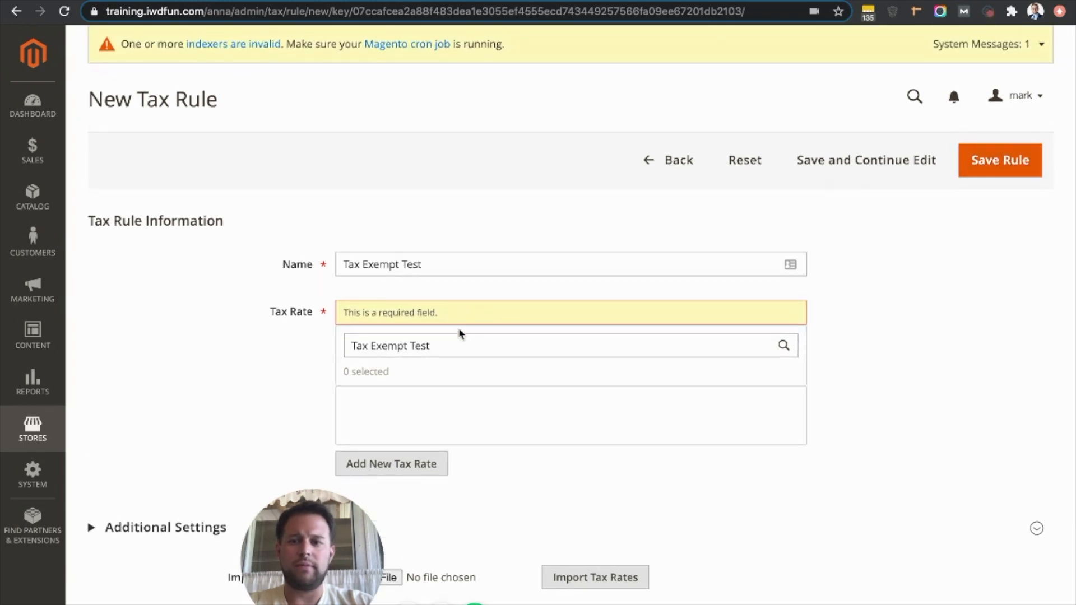
pyautogui.click(459, 344)
# Step: Start a new tax rate with the tax identifier "Tax Exempt Test" and * as the Zip/Post Code
pyautogui.click(418, 479)
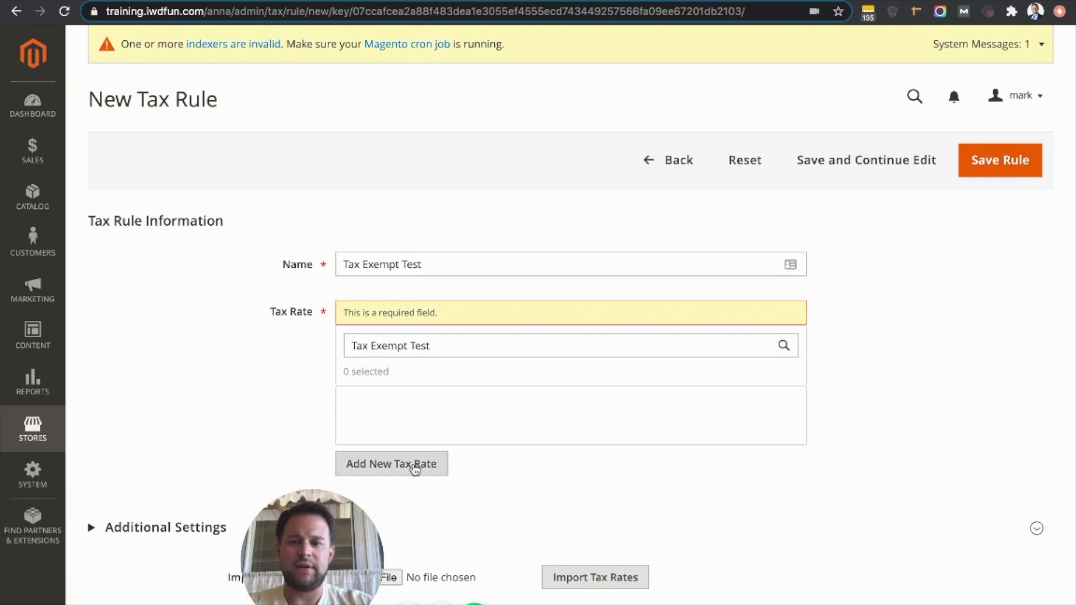
pyautogui.click(435, 164)
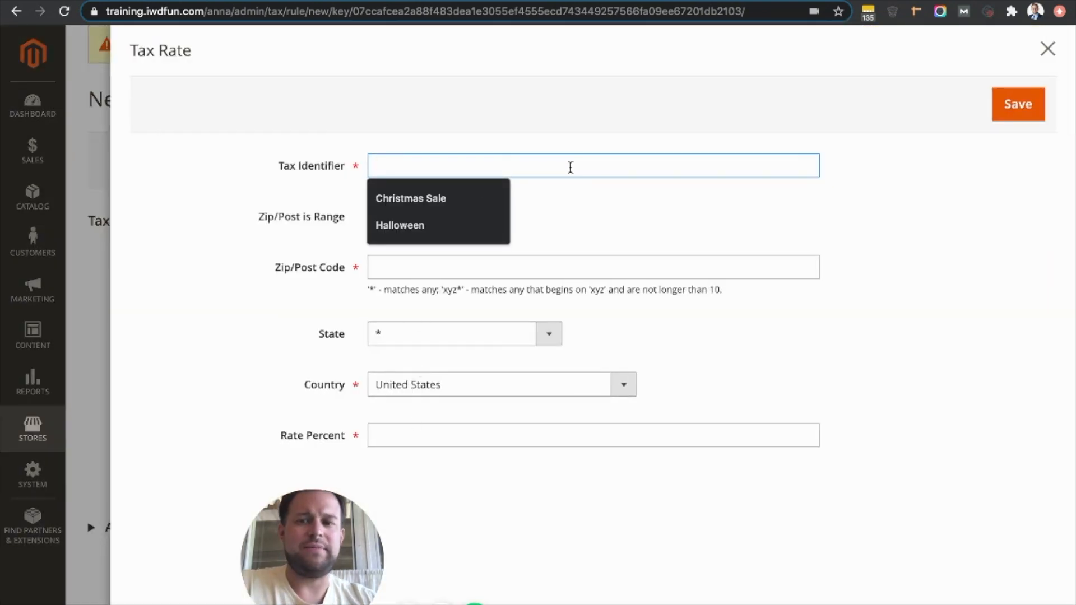
pyautogui.write('Tax Ex')
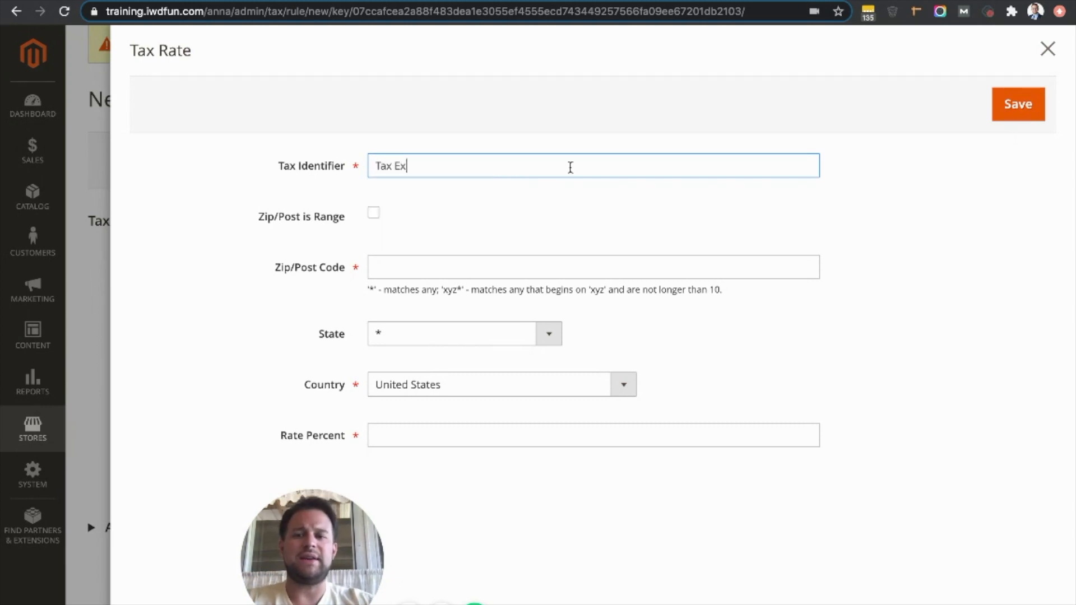
pyautogui.write('empt Test')
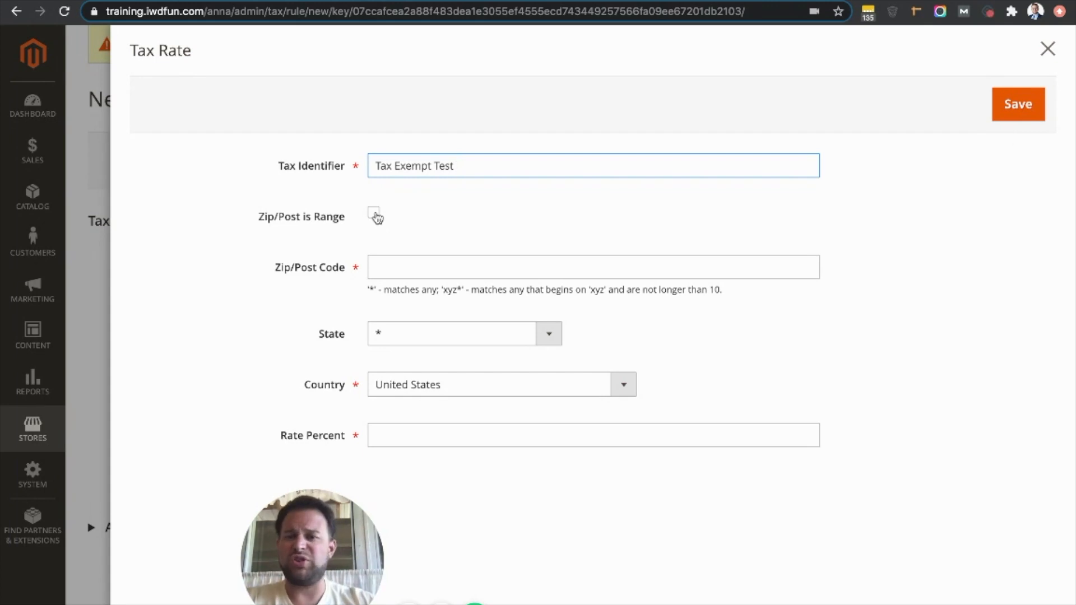
pyautogui.click(401, 274)
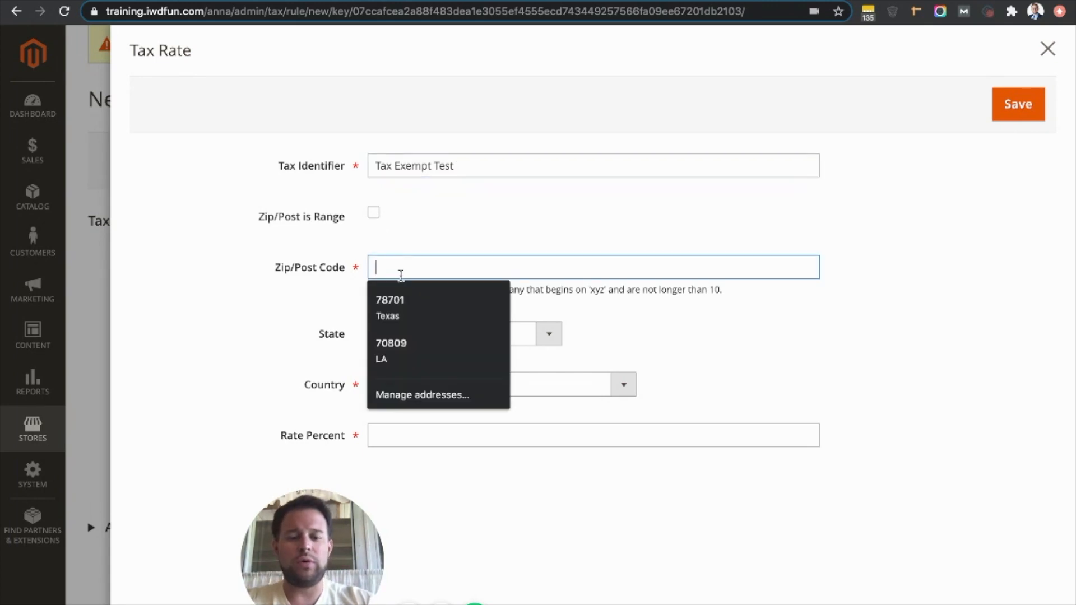
pyautogui.write('*')
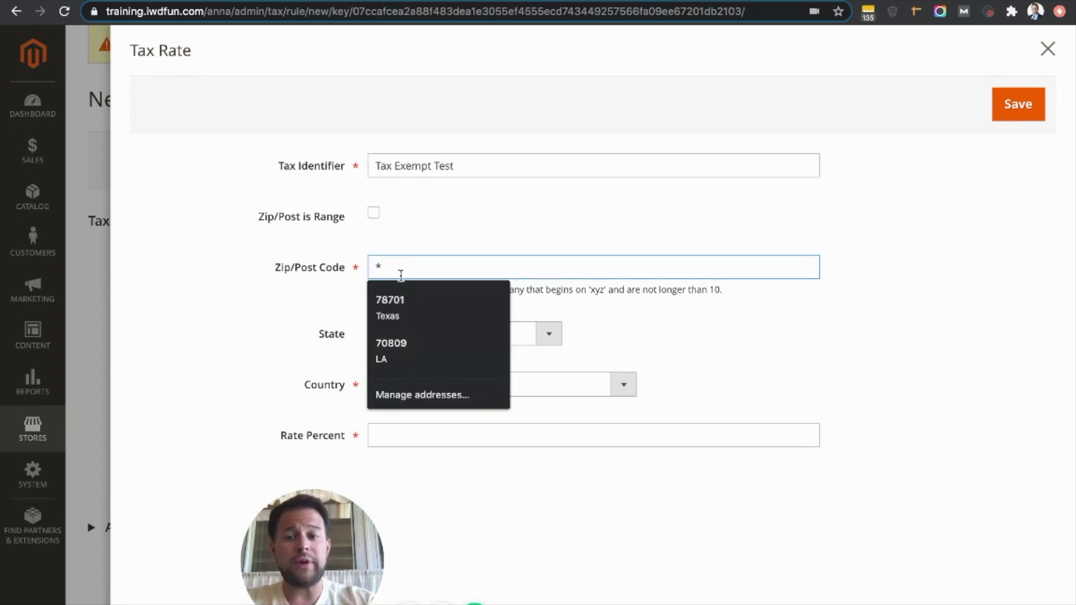
pyautogui.click(661, 317)
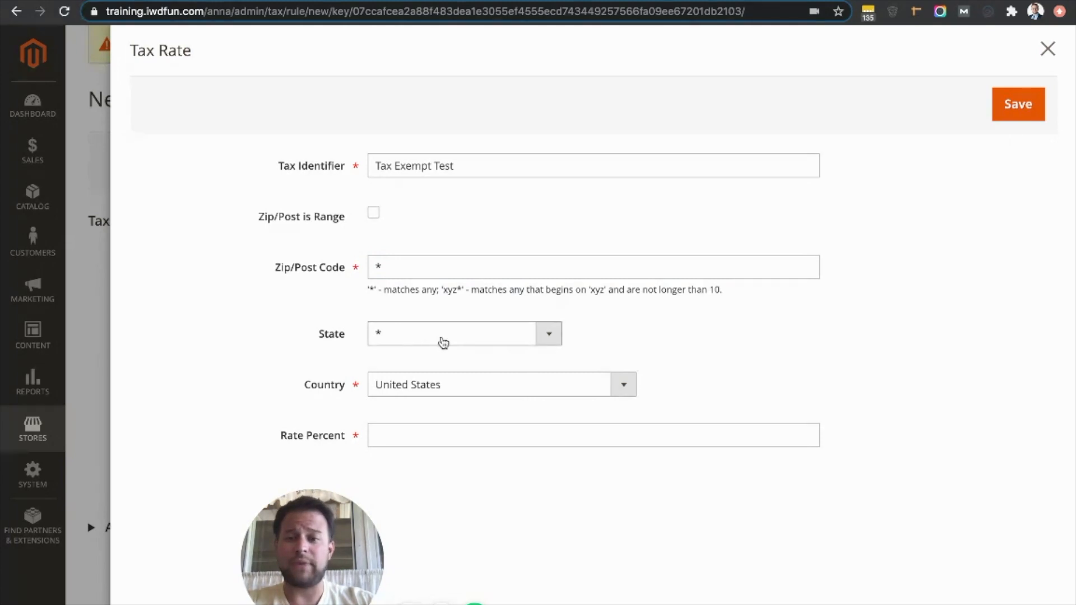
# Step: Choose * as the tax rate's state, set the rate percent to 0, and save the tax rate
pyautogui.click(396, 337)
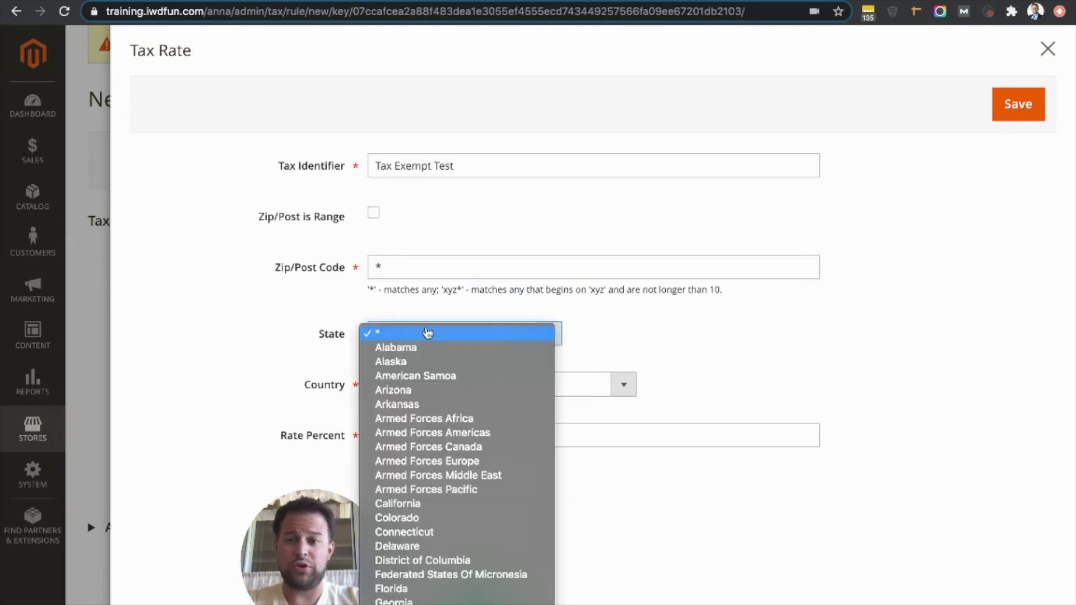
pyautogui.click(497, 336)
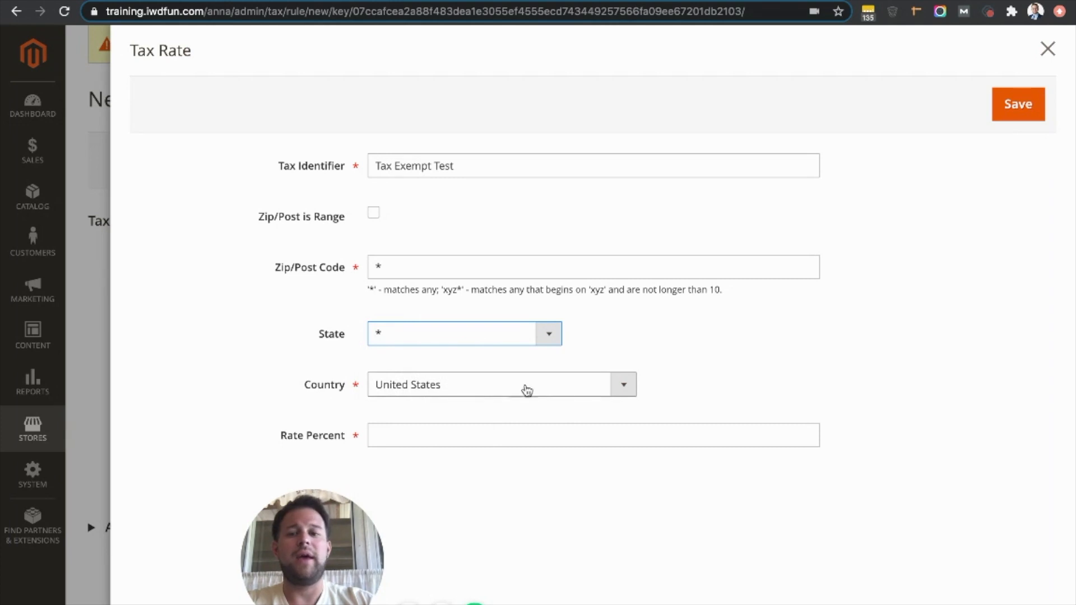
pyautogui.click(405, 435)
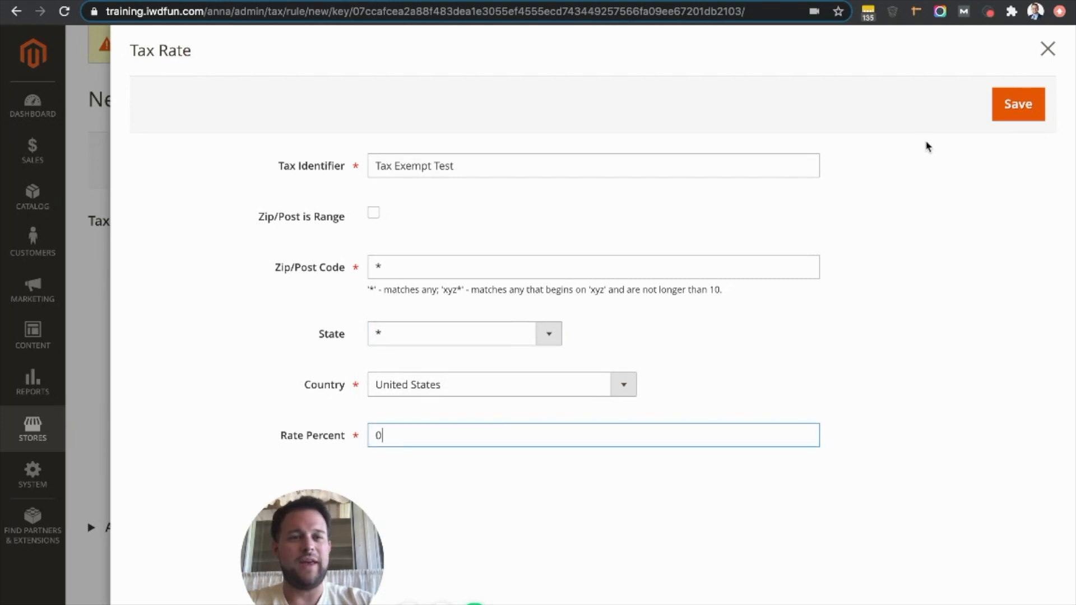
pyautogui.click(997, 115)
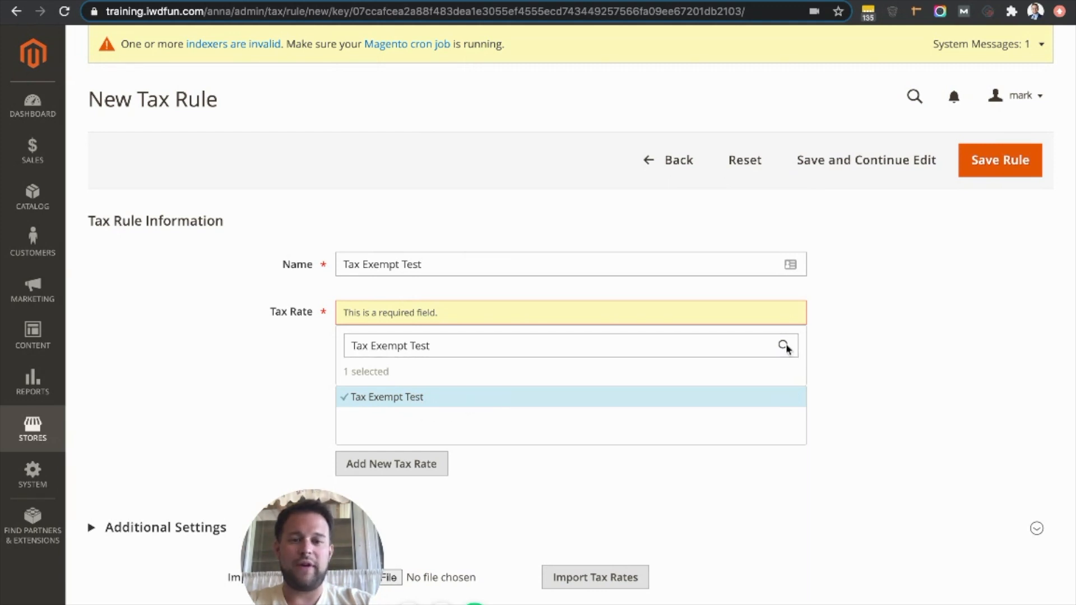
# Step: In the rule's additional settings, select Tax Exempt as the customer tax class and deselect Retail Customer
pyautogui.scroll(-2, 608, 475)
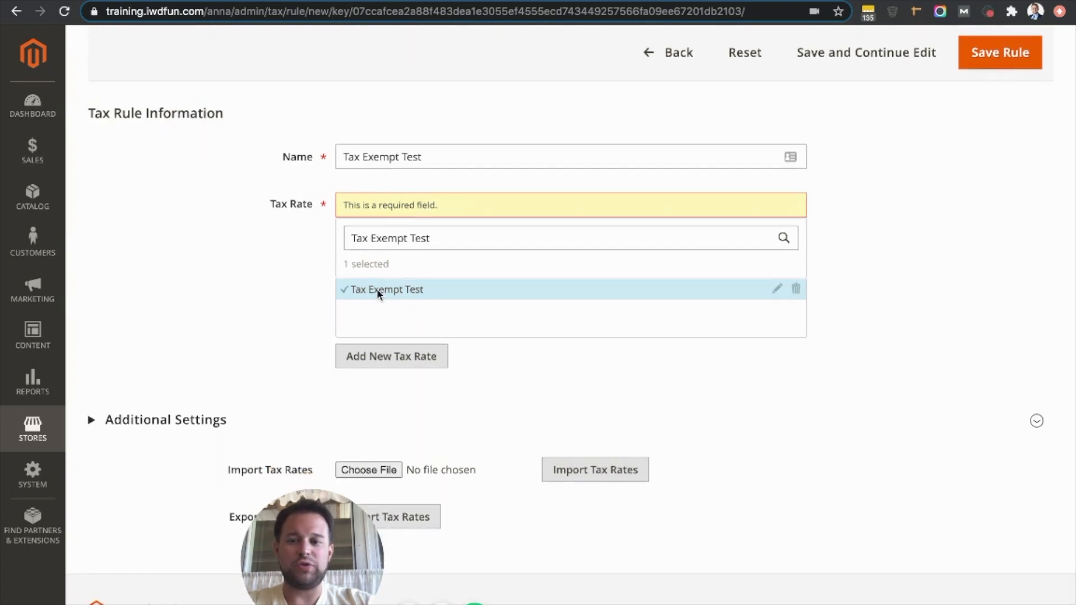
pyautogui.click(184, 422)
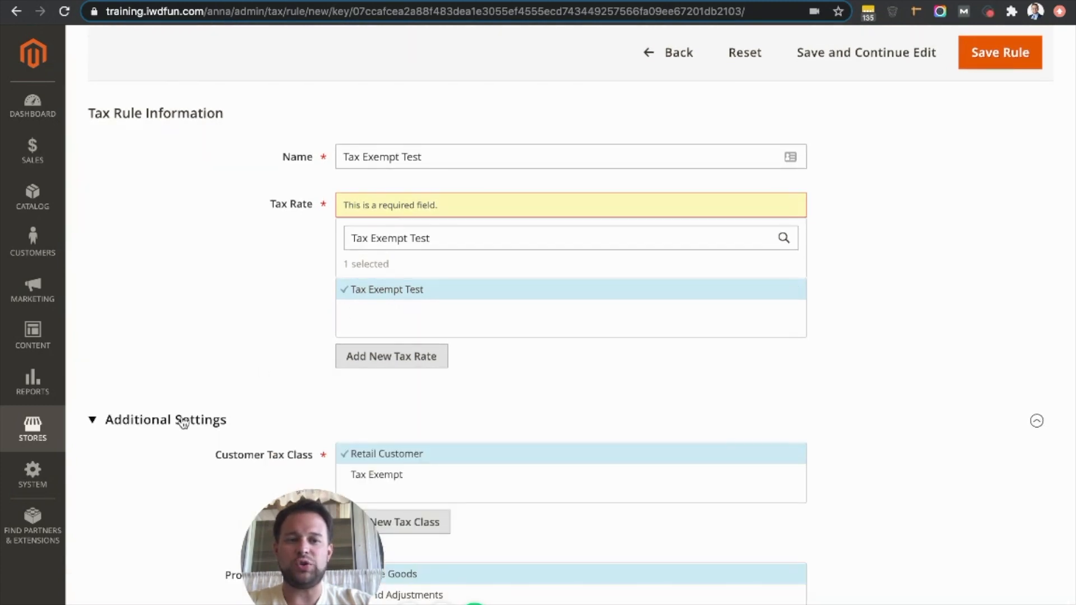
pyautogui.scroll(-4, 348, 377)
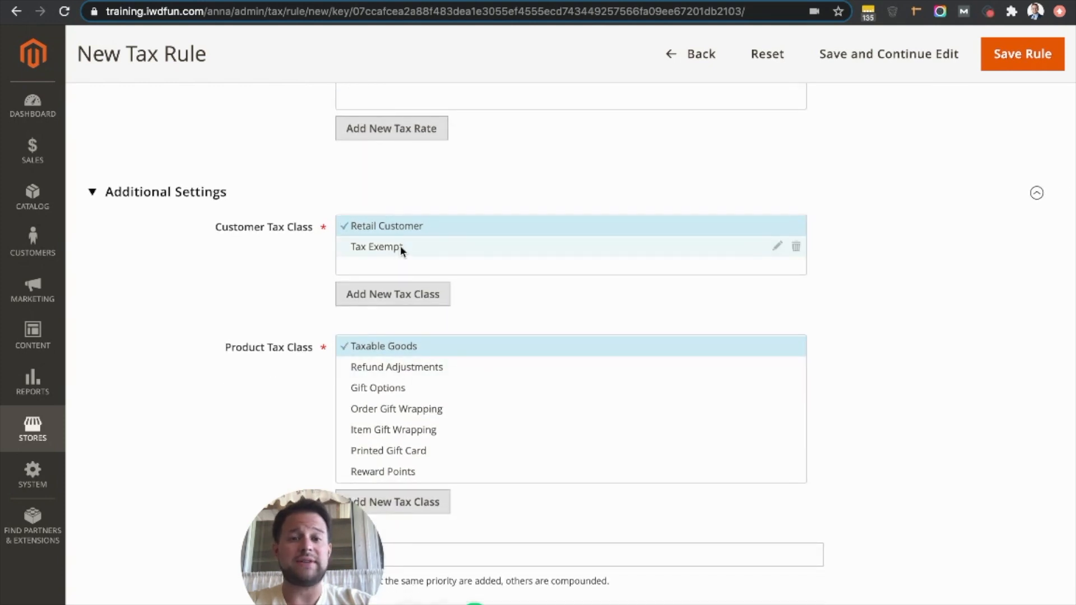
pyautogui.click(400, 247)
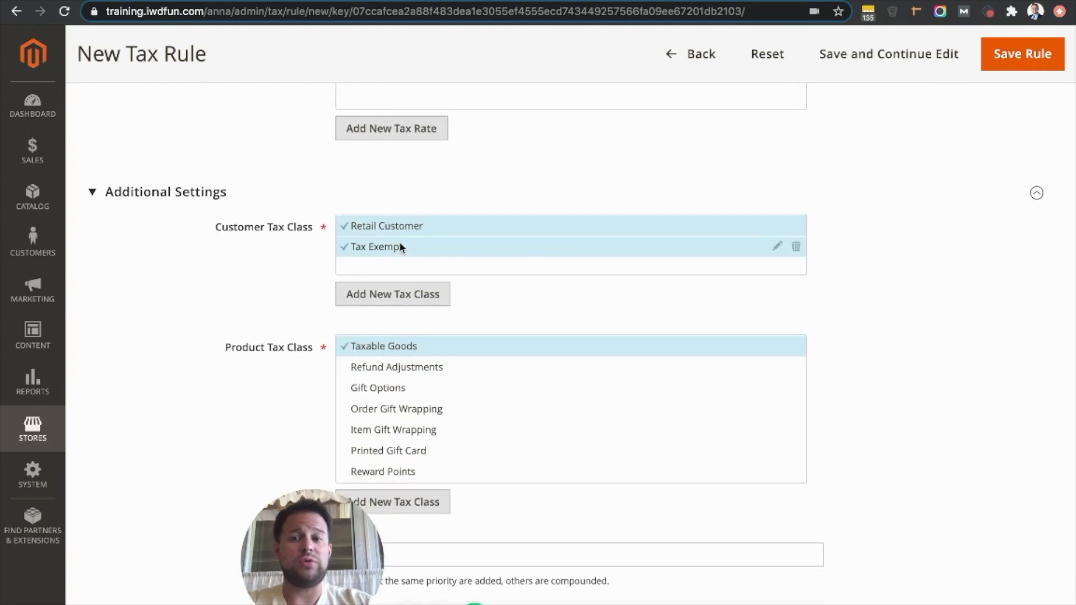
pyautogui.click(396, 227)
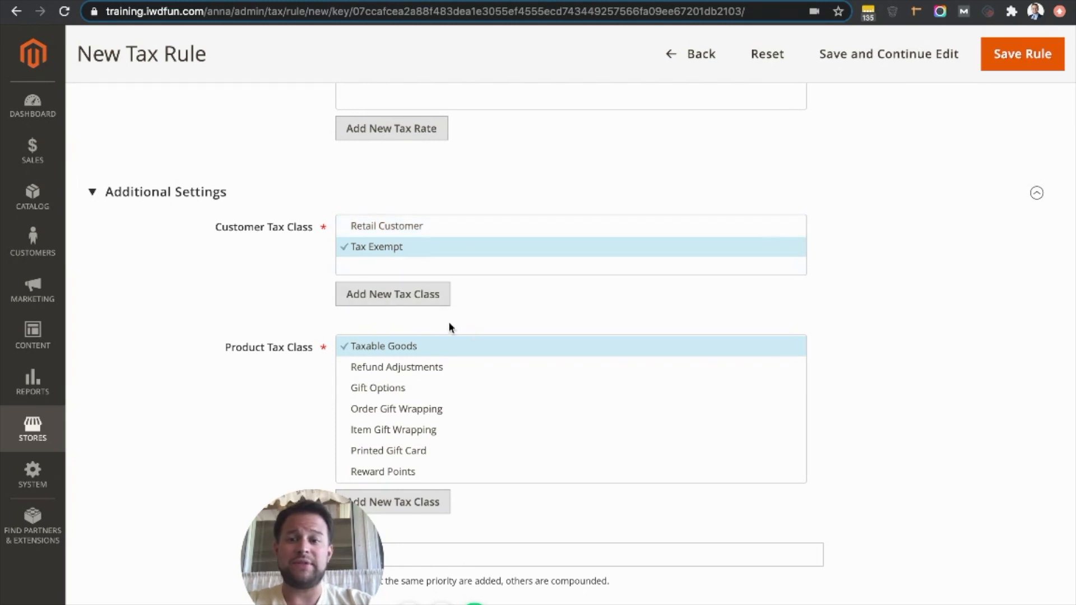
# Step: Keep Taxable Goods as the product tax class with priority and sort order 0, and save the tax rule
pyautogui.moveTo(420, 349)
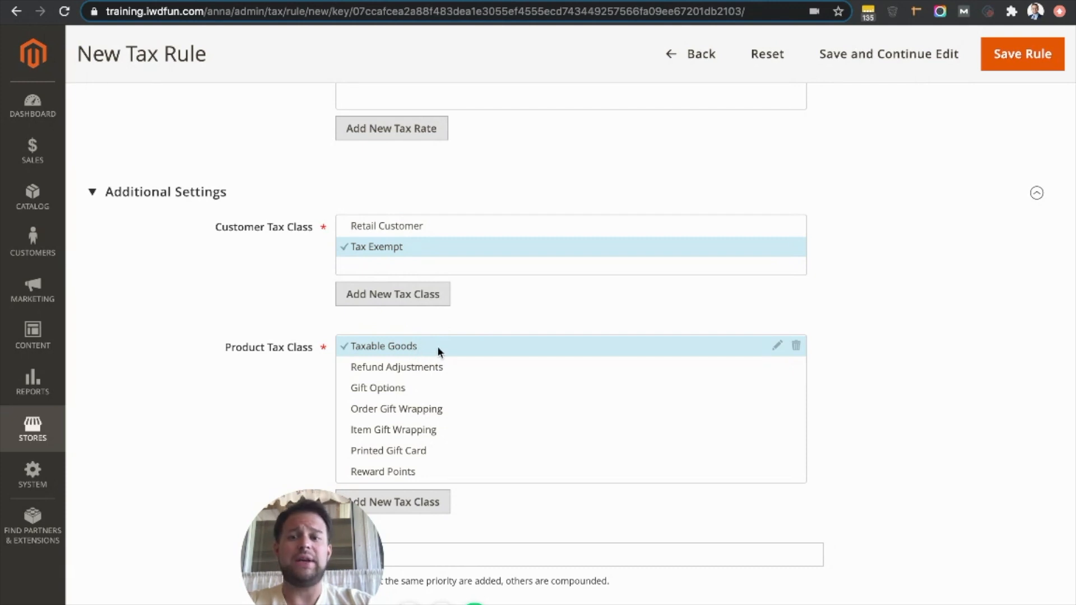
pyautogui.scroll(-3, 473, 377)
pyautogui.click(388, 405)
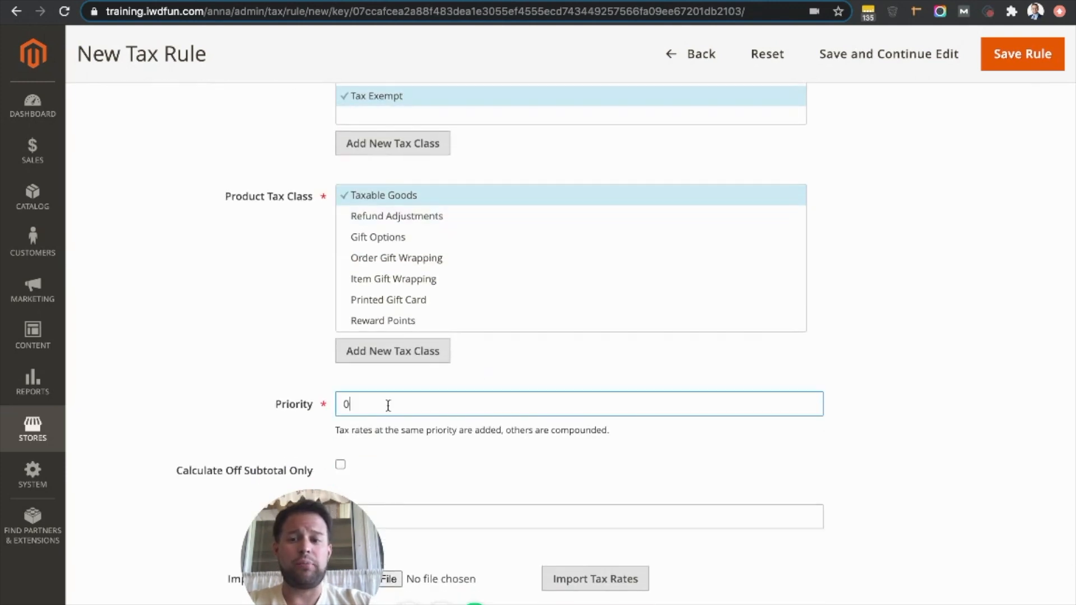
pyautogui.scroll(-3, 387, 405)
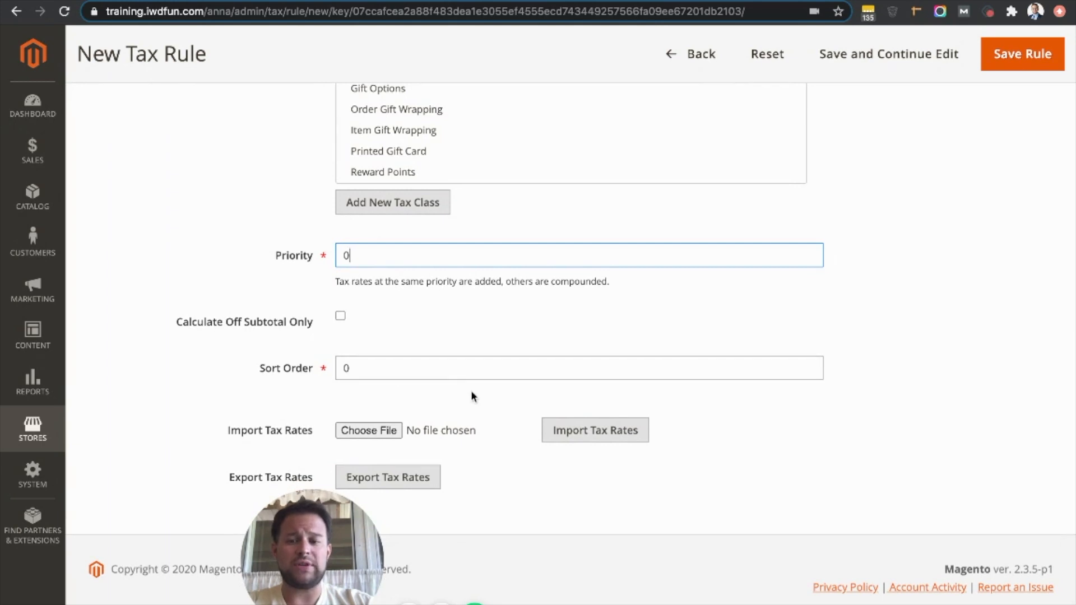
pyautogui.scroll(-1, 482, 394)
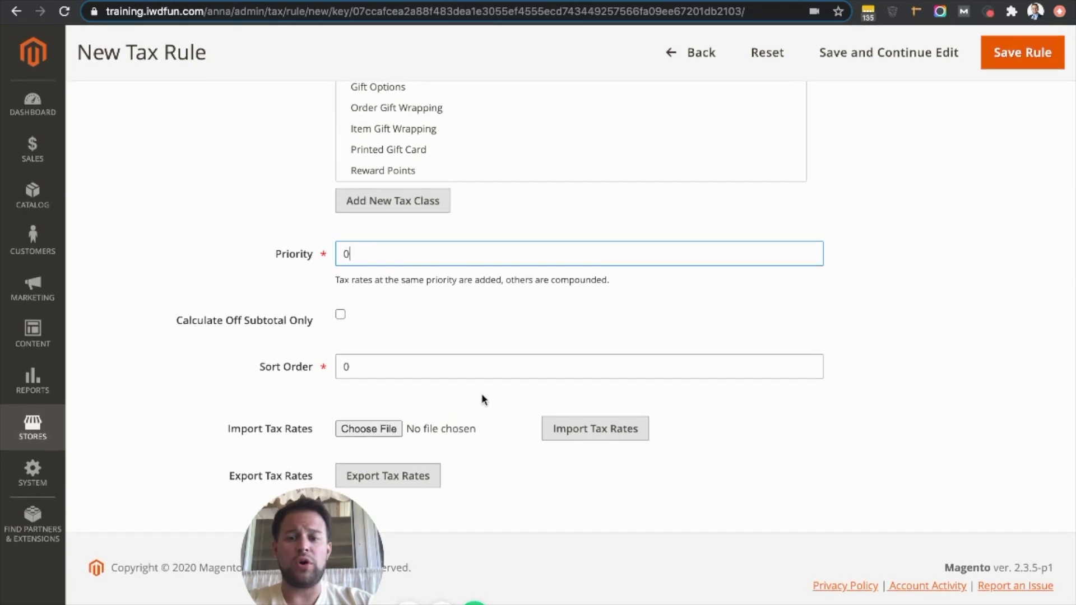
pyautogui.click(995, 71)
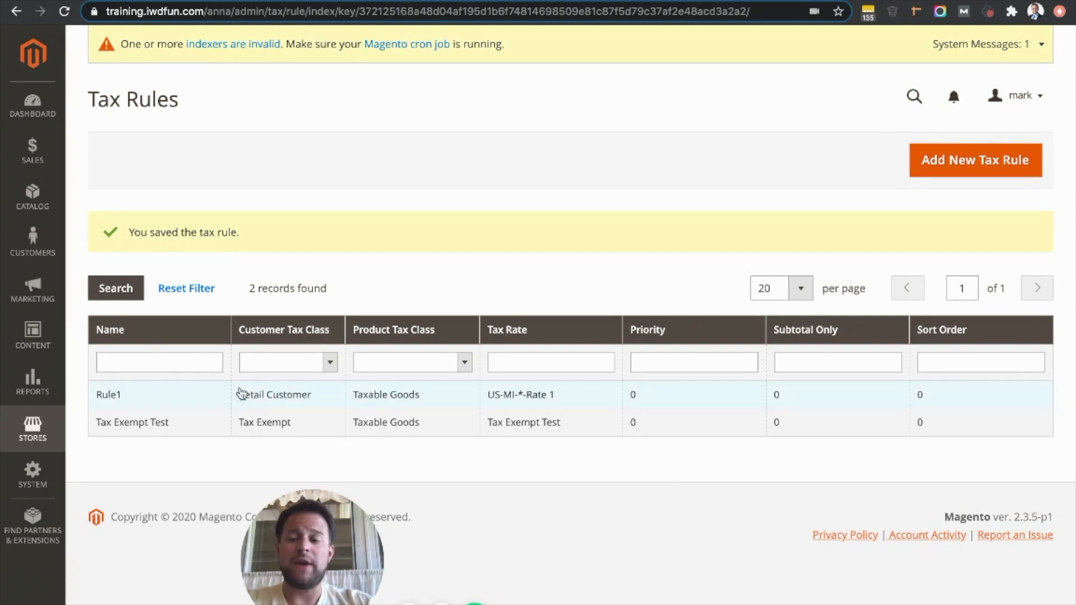
# Step: Open the Wholesale customer group for editing, choose Tax Exempt as its tax class, and save the customer group
pyautogui.click(37, 245)
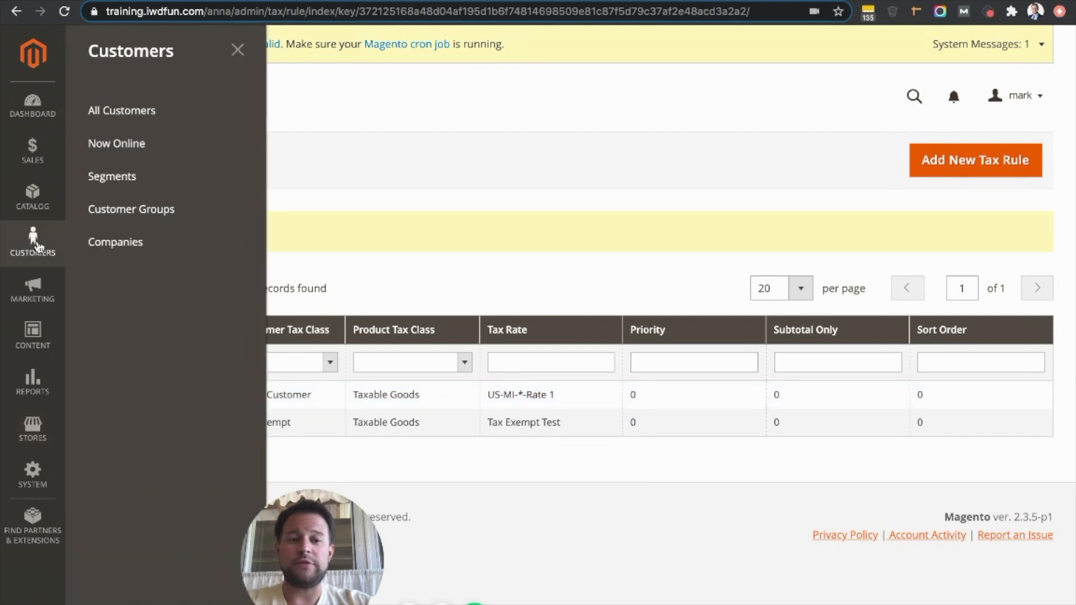
pyautogui.click(117, 218)
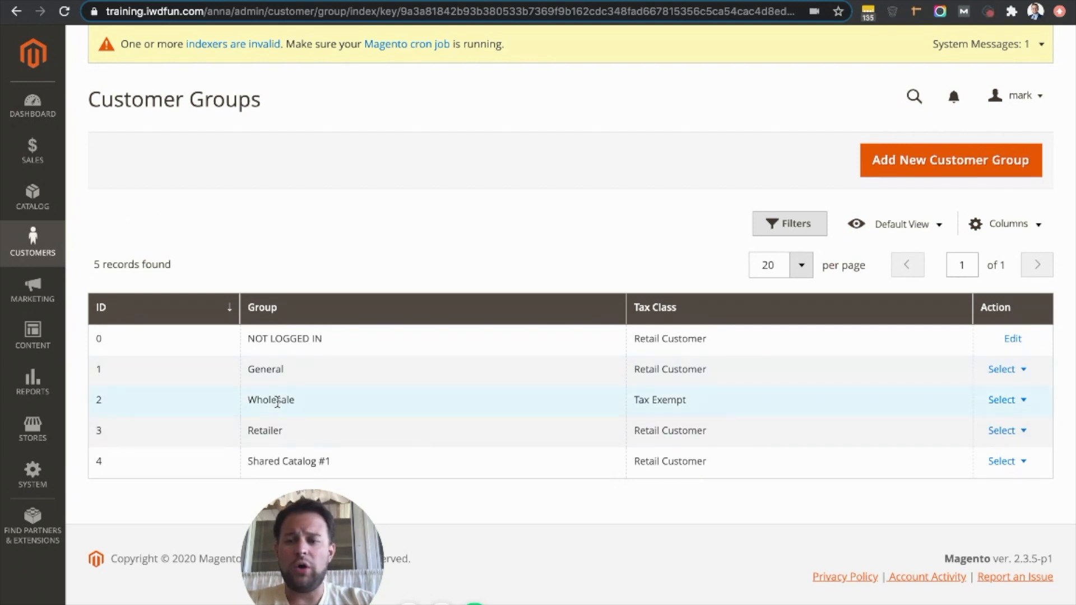
pyautogui.click(997, 401)
pyautogui.click(1000, 431)
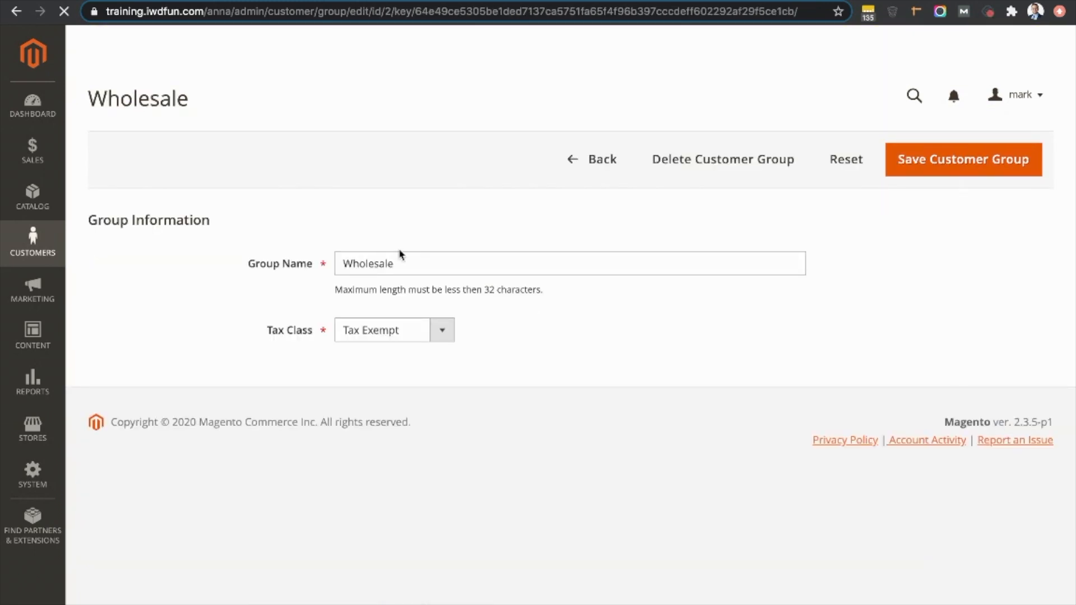
pyautogui.click(443, 330)
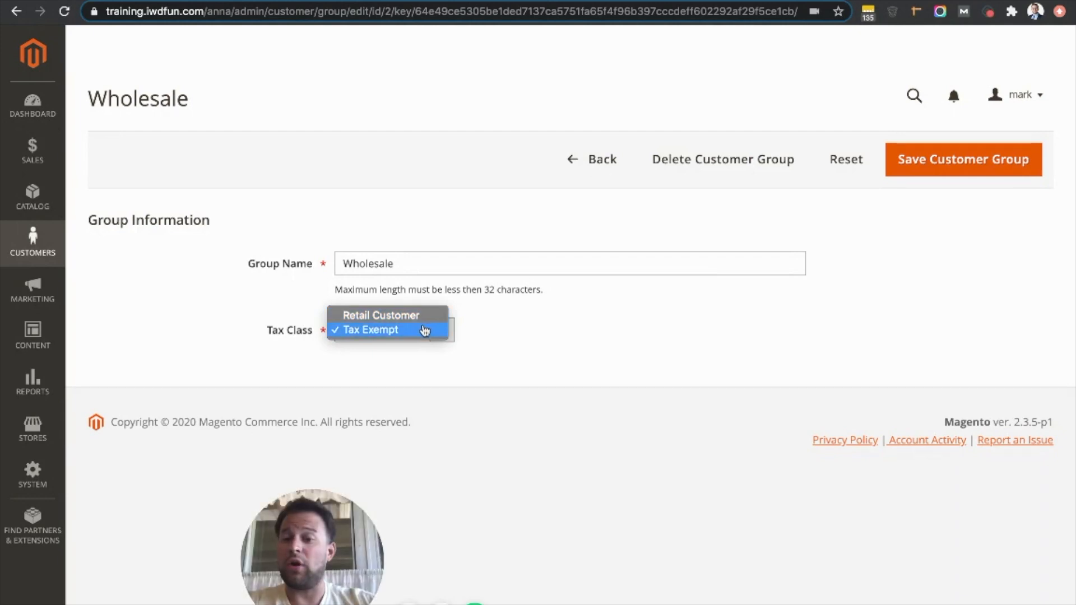
pyautogui.click(421, 332)
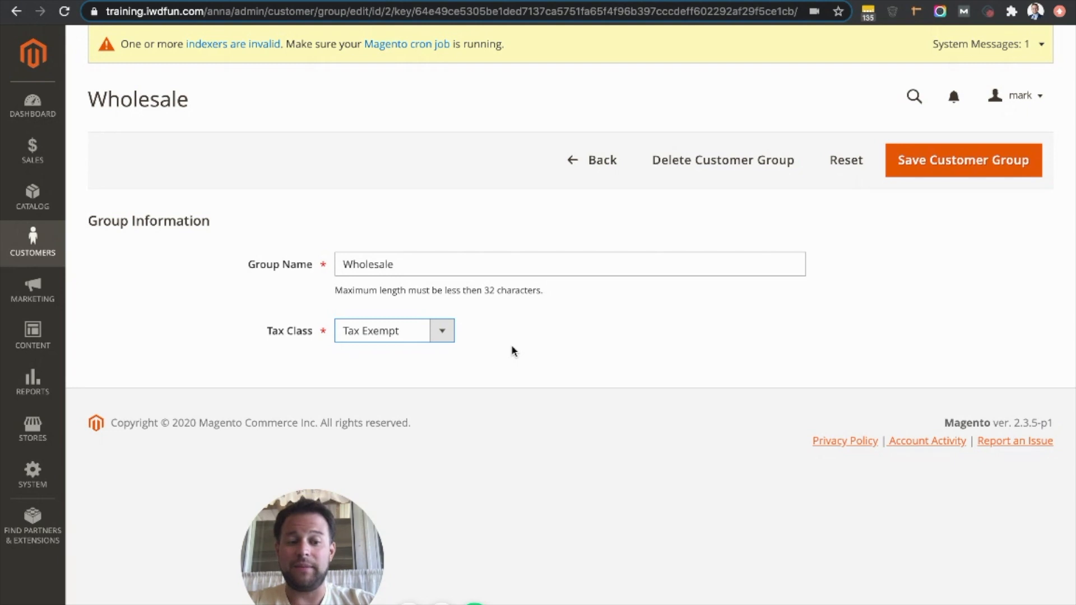
pyautogui.click(949, 175)
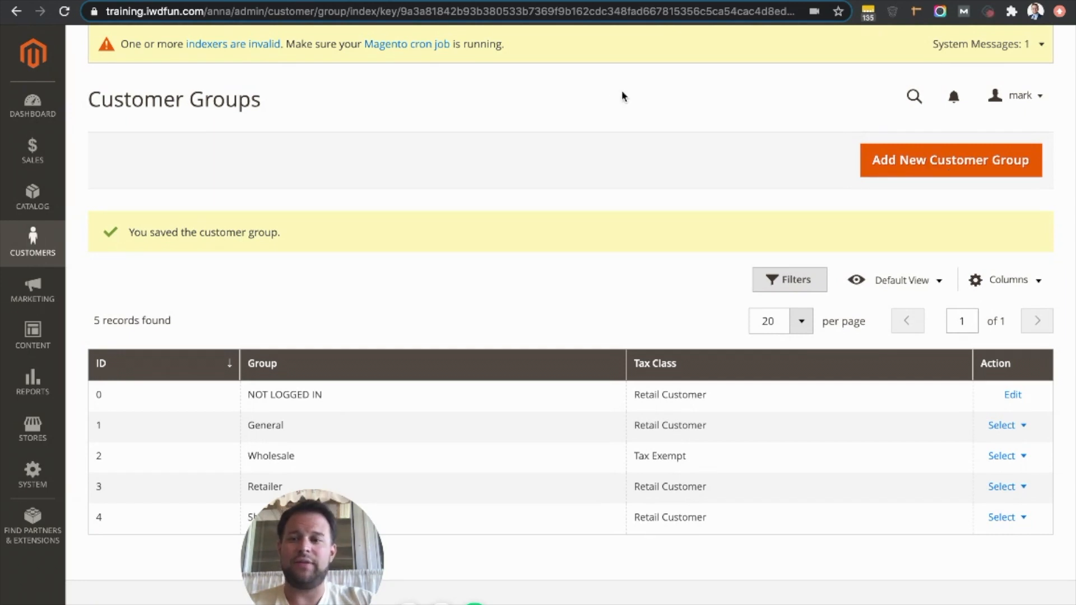
# Step: Open the list of all customers and search it for the keyword "wholesale"
pyautogui.click(34, 245)
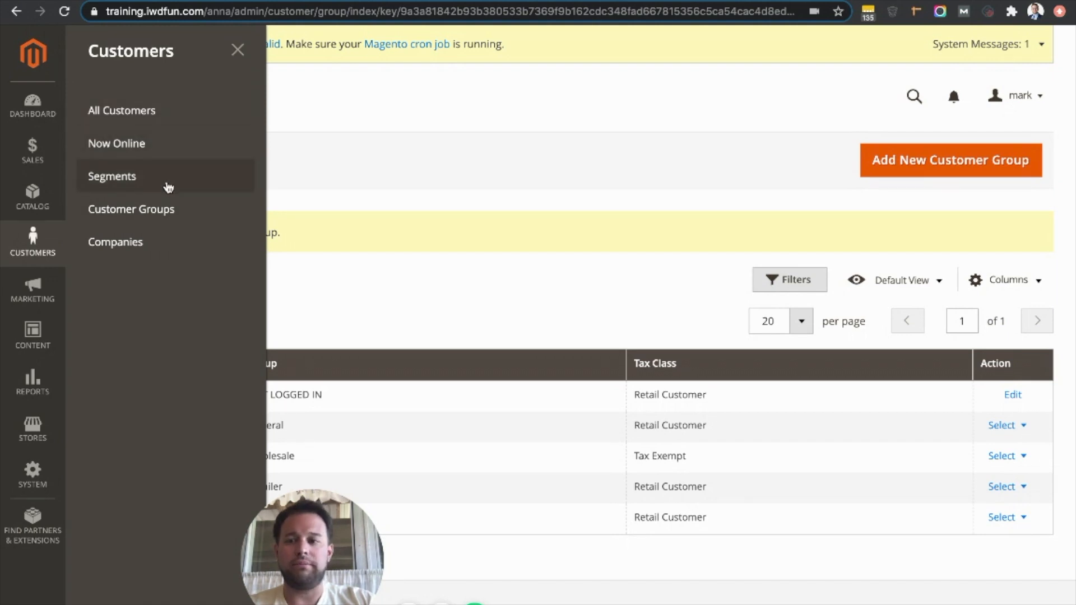
pyautogui.click(175, 114)
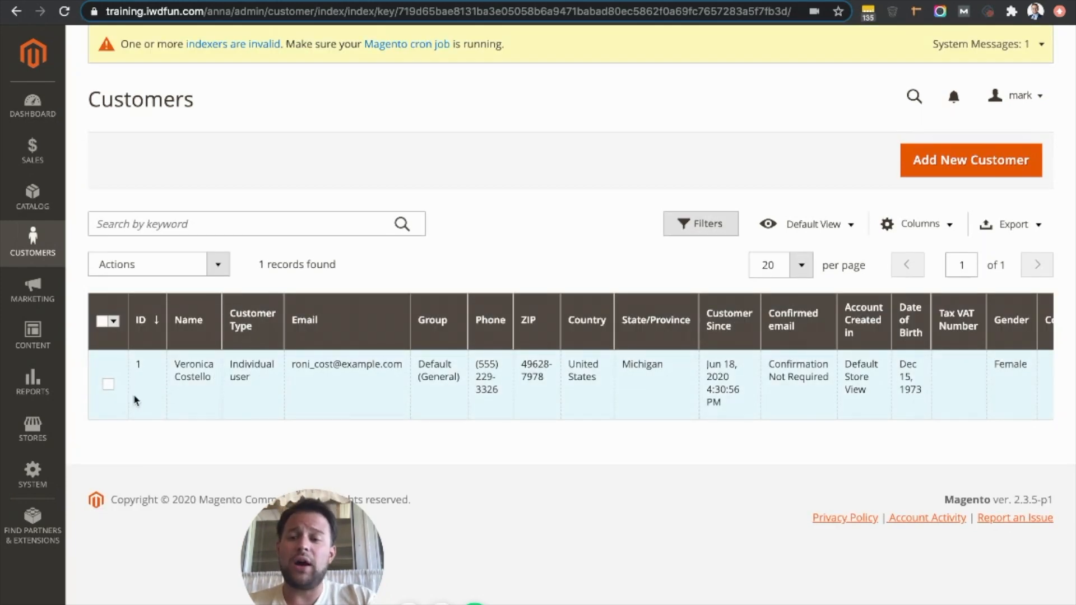
pyautogui.click(109, 384)
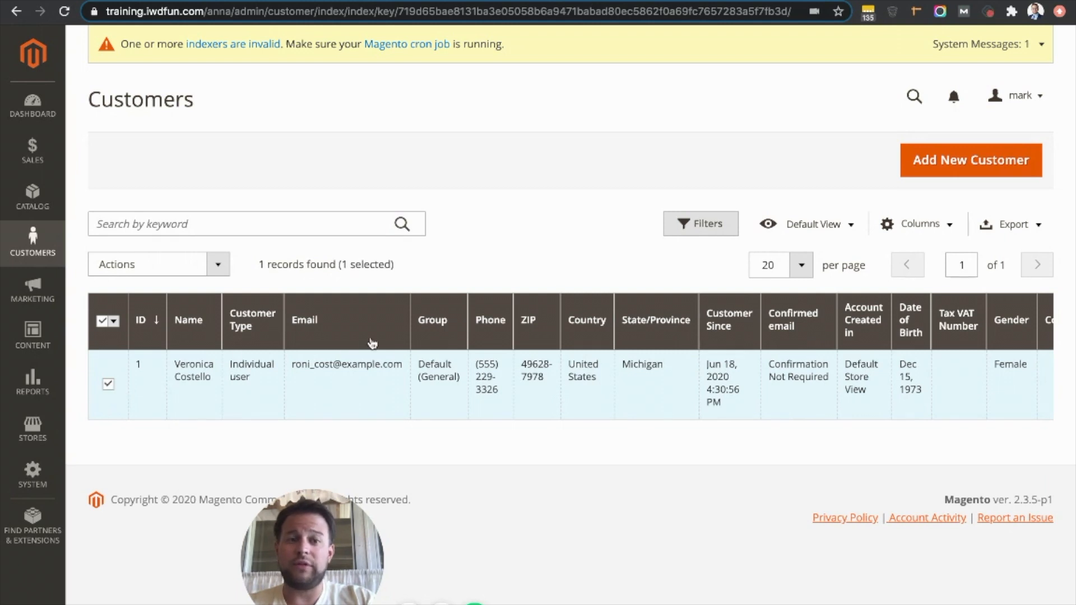
pyautogui.click(108, 387)
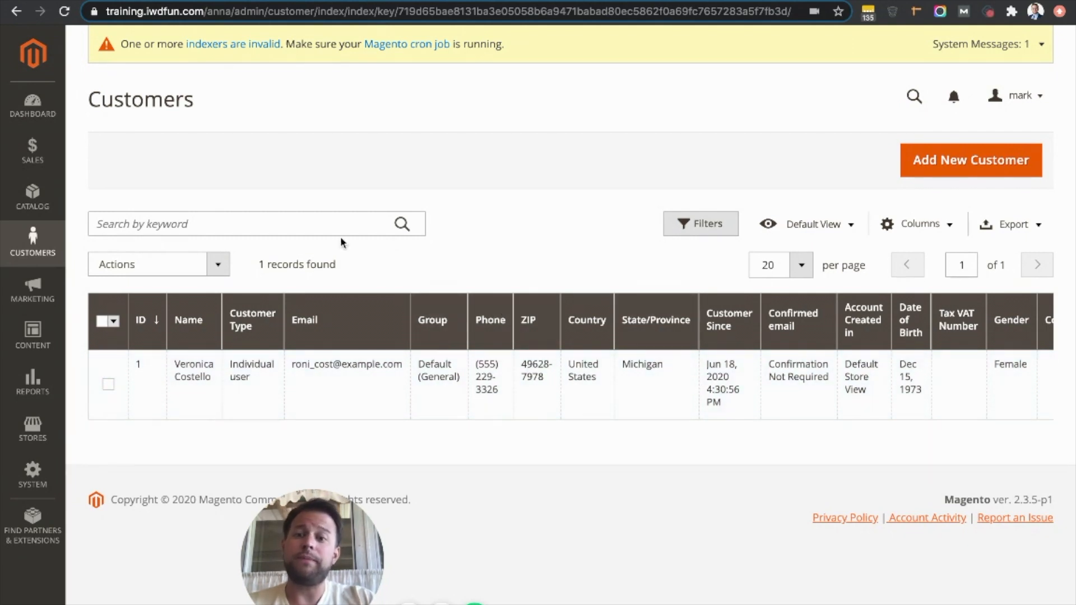
pyautogui.click(331, 227)
pyautogui.write('wholesale')
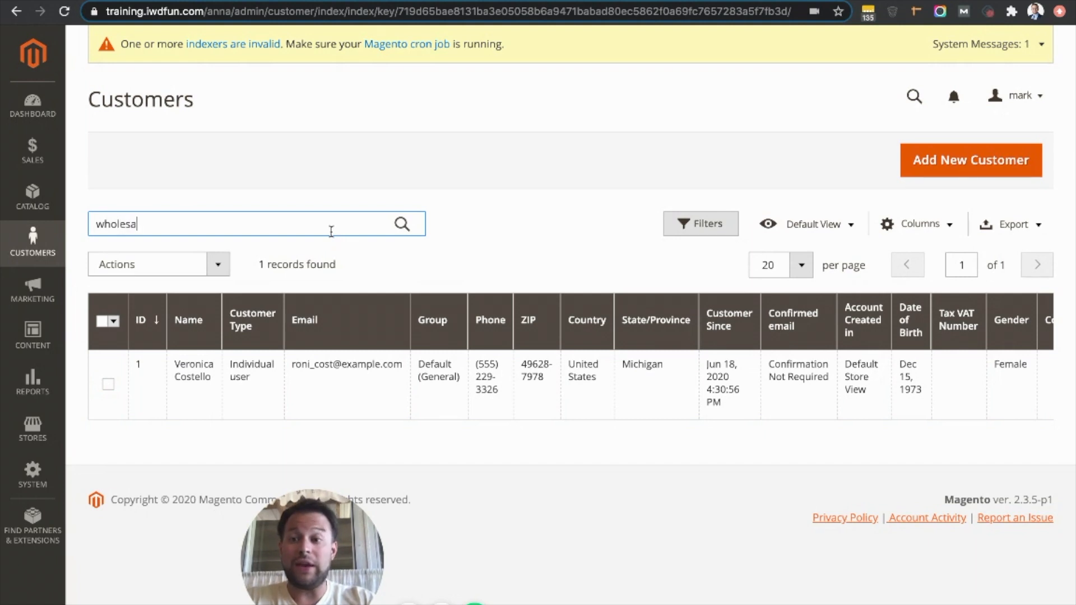
pyautogui.press('Return')
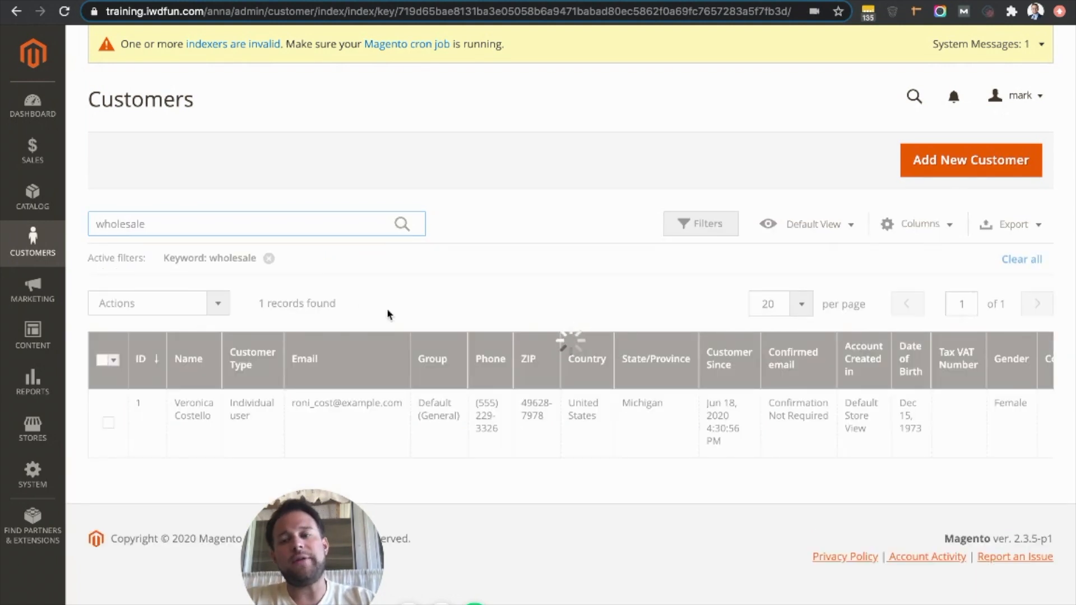